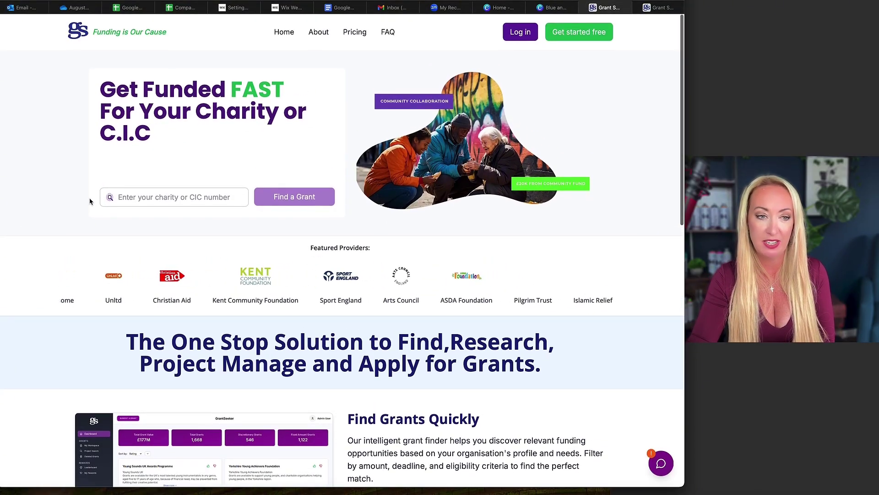
# Browse the grant search page set up for charity or CIC number lookups
pyautogui.click(121, 199)
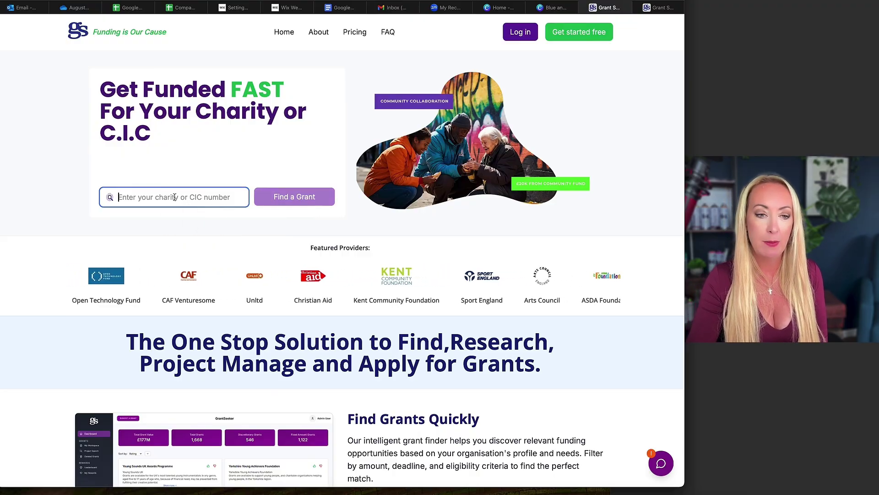
pyautogui.scroll(-1, 174, 196)
pyautogui.scroll(-1, 174, 197)
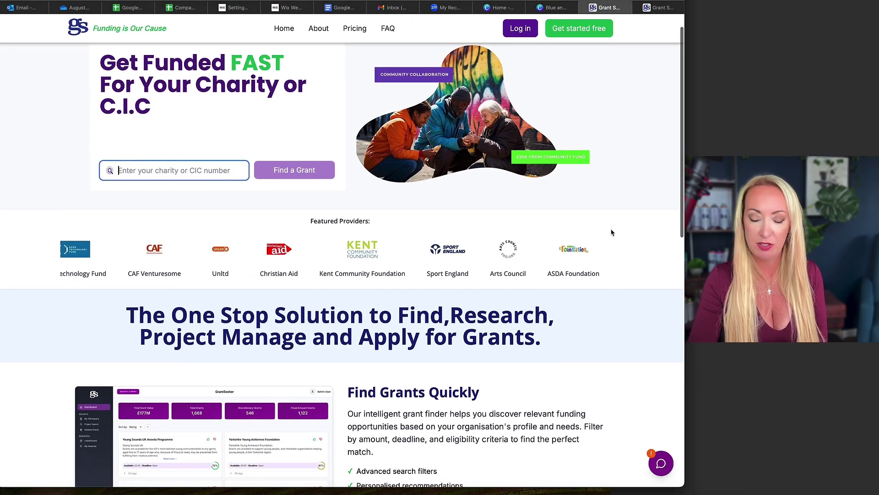
pyautogui.scroll(-2, 610, 232)
pyautogui.scroll(-2, 620, 236)
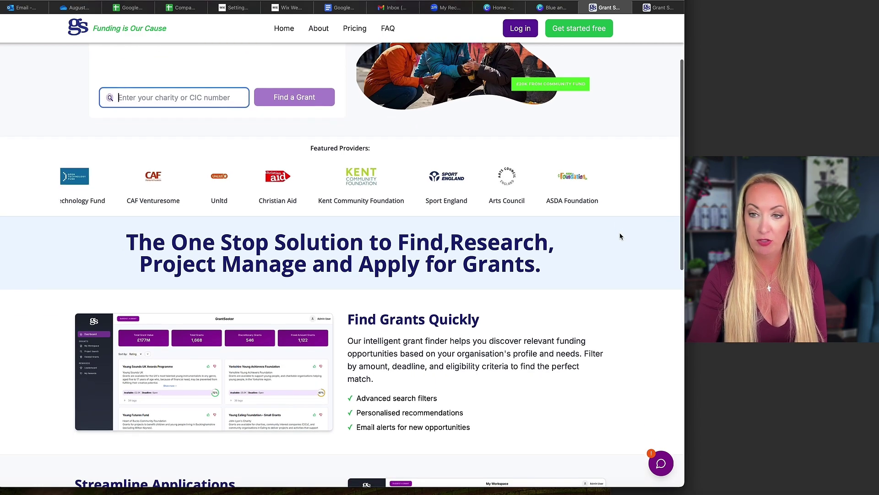
pyautogui.scroll(-2, 620, 236)
pyautogui.scroll(-2, 620, 236)
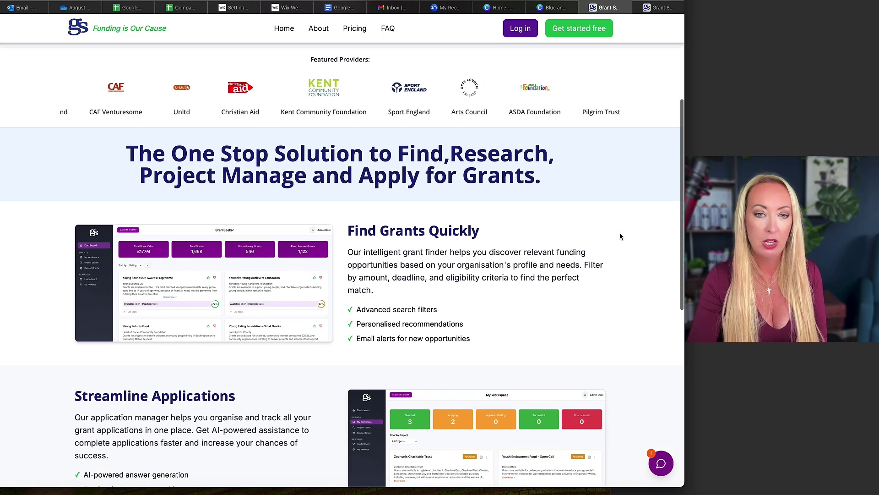
pyautogui.scroll(-2, 621, 236)
pyautogui.scroll(-1, 621, 236)
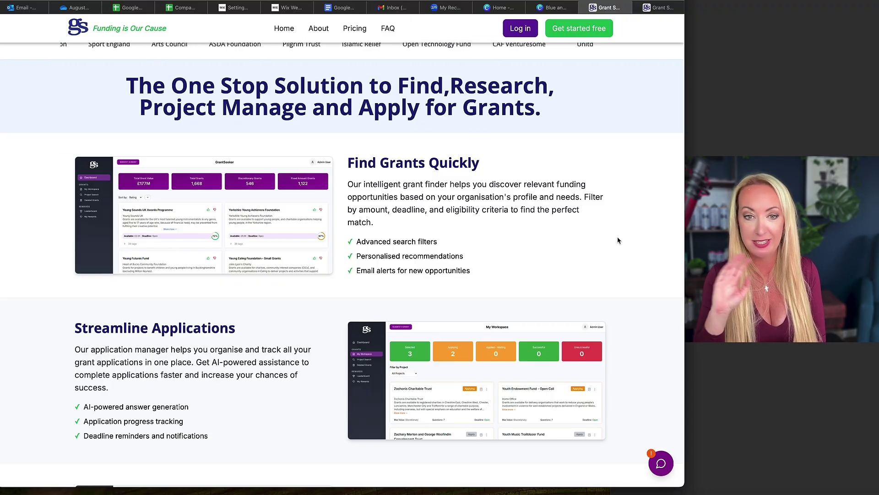
pyautogui.scroll(-3, 617, 240)
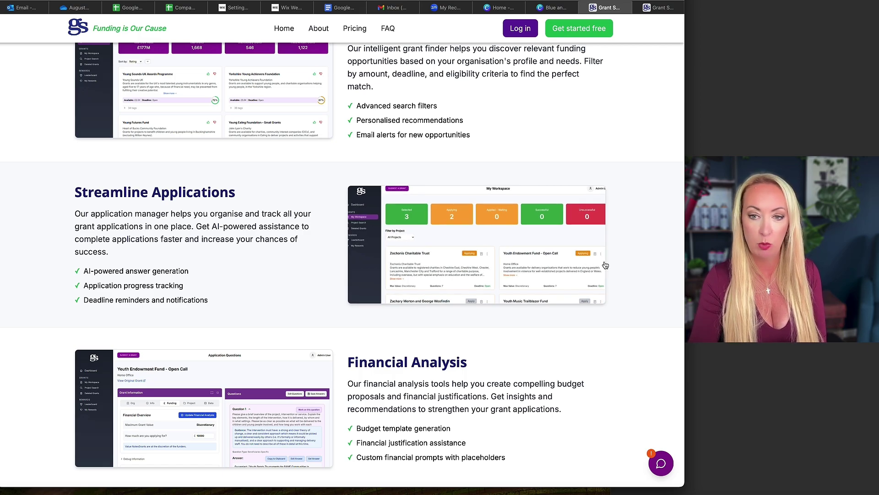
pyautogui.scroll(-2, 623, 264)
pyautogui.scroll(-3, 622, 264)
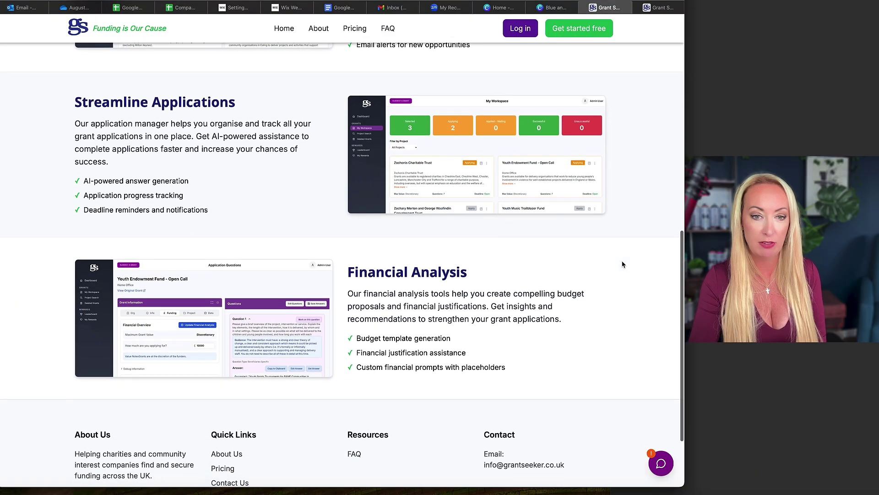
pyautogui.scroll(-2, 622, 264)
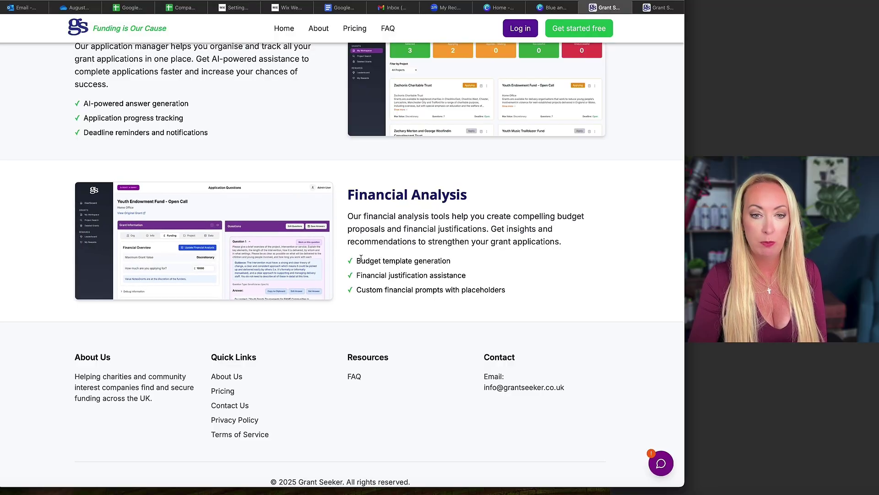
pyautogui.scroll(-1, 576, 273)
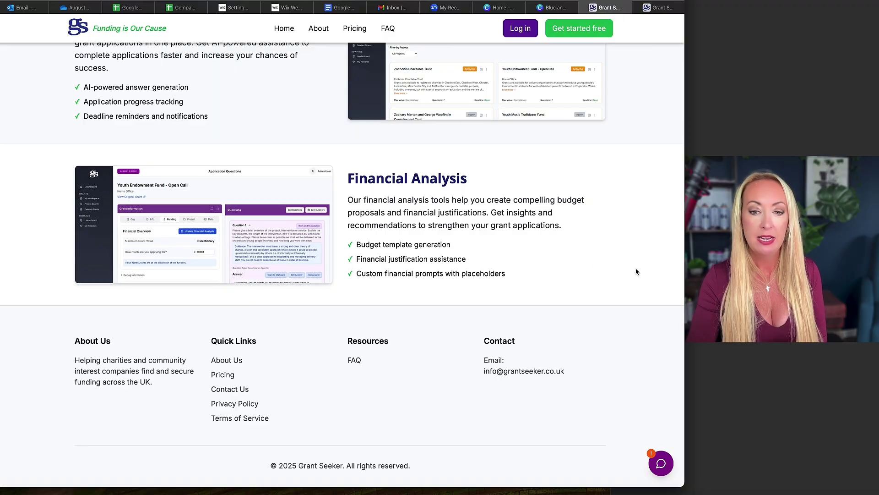
# Show the logged-in Live Grants dashboard and its grant value filter ranges
pyautogui.scroll(1, 636, 272)
pyautogui.scroll(15, 636, 271)
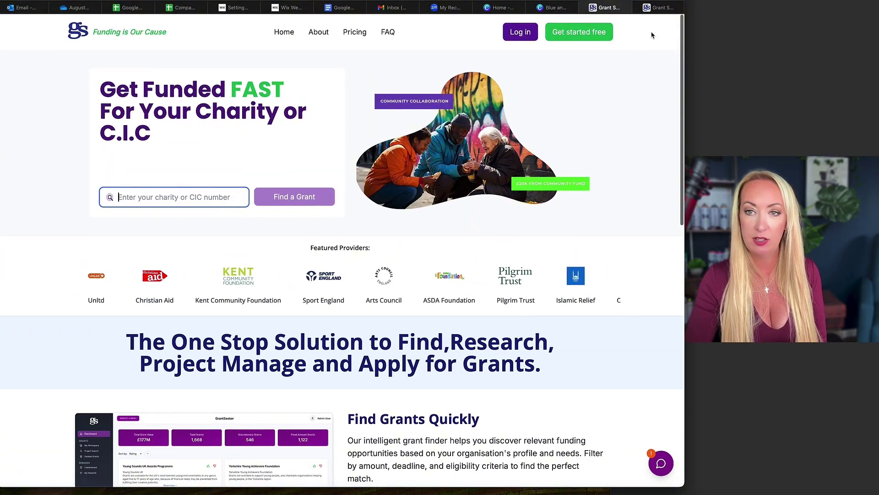
pyautogui.click(661, 10)
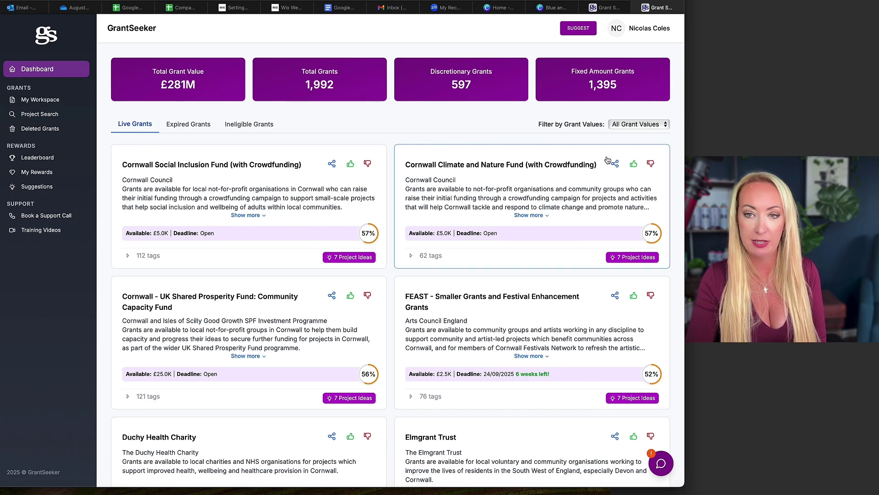
pyautogui.click(634, 128)
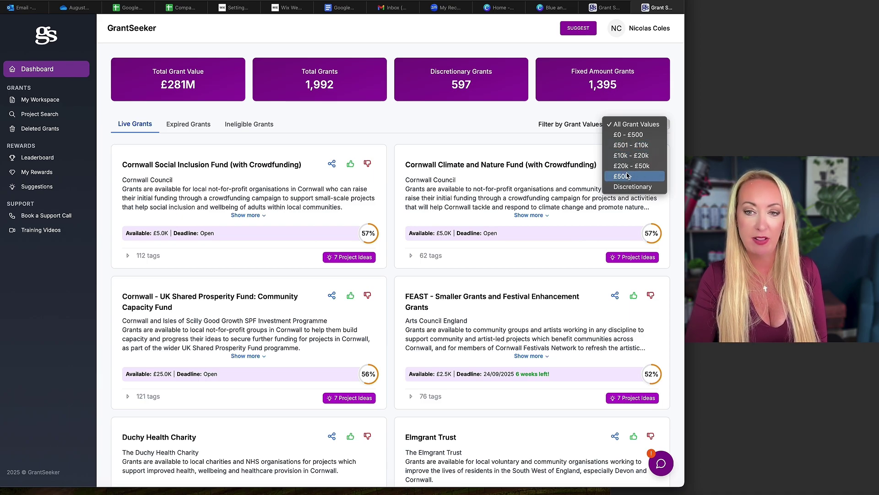
pyautogui.click(104, 188)
pyautogui.scroll(-1, 105, 188)
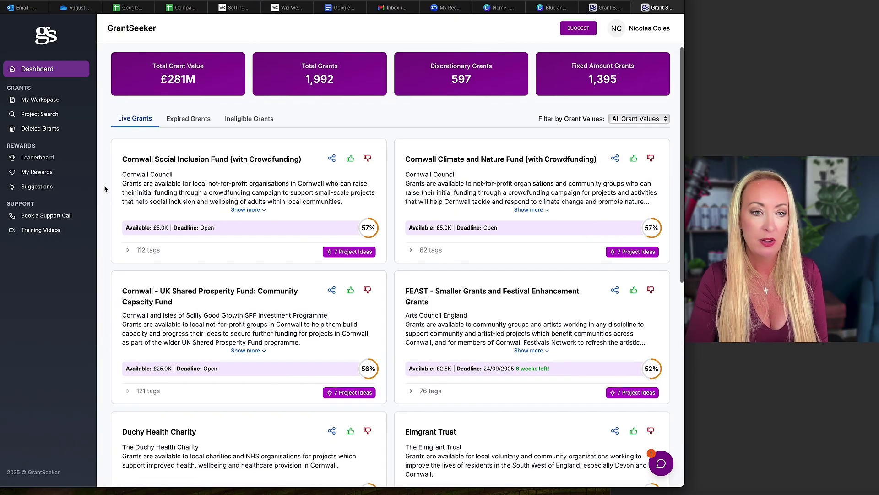
pyautogui.scroll(1, 104, 189)
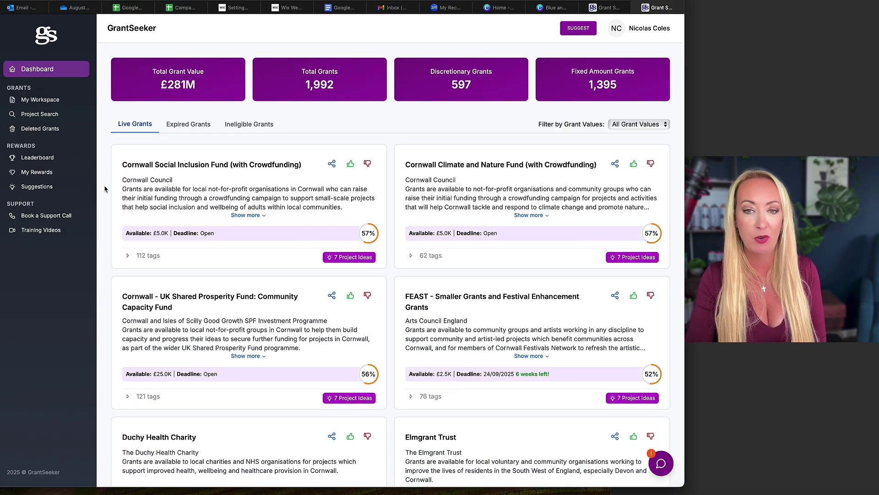
pyautogui.scroll(-1, 104, 189)
pyautogui.scroll(1, 104, 189)
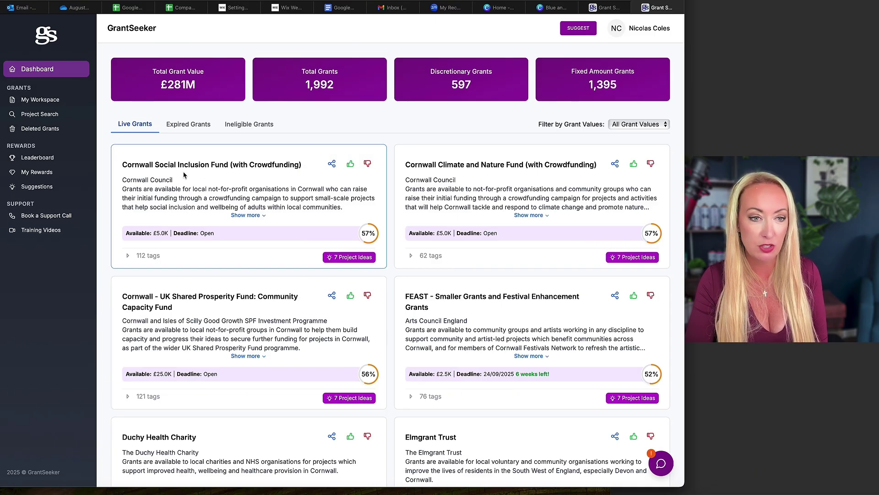
pyautogui.scroll(-1, 234, 197)
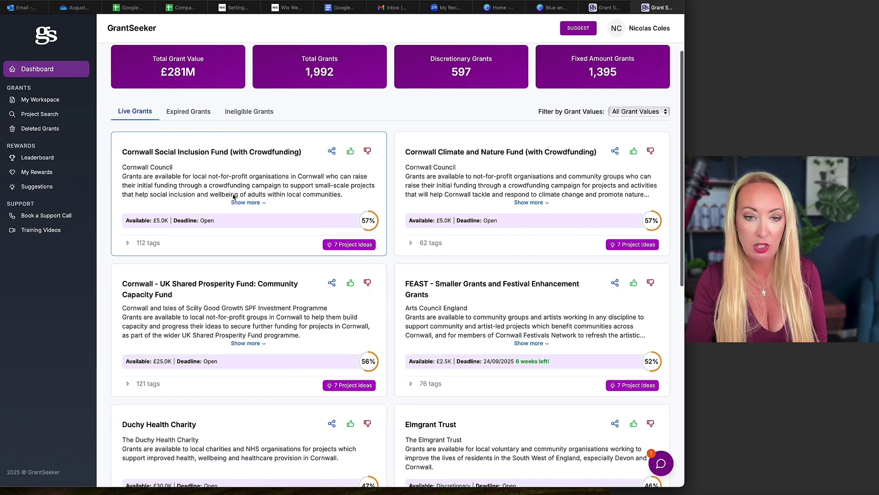
pyautogui.scroll(-3, 234, 197)
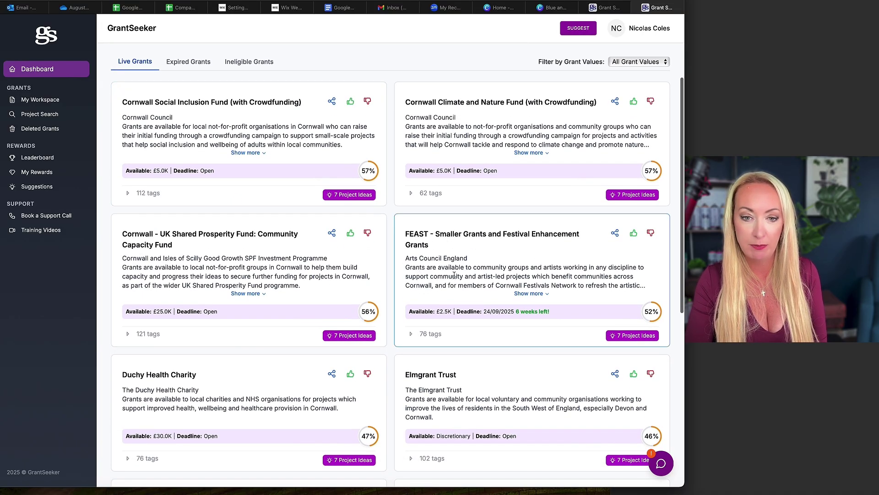
pyautogui.scroll(-1, 454, 275)
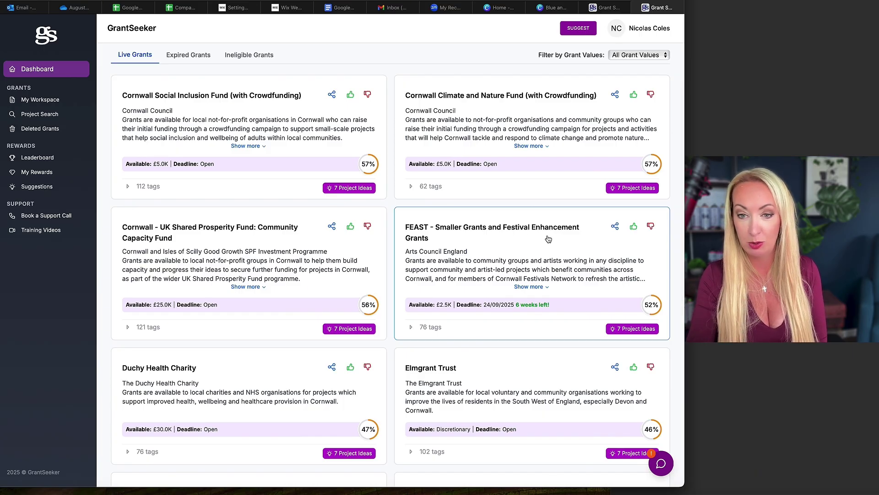
pyautogui.scroll(-4, 251, 246)
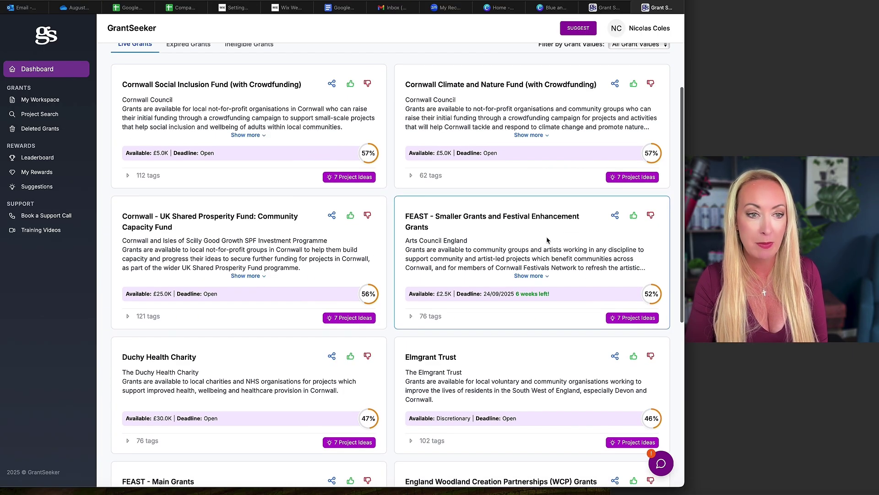
pyautogui.scroll(-6, 251, 246)
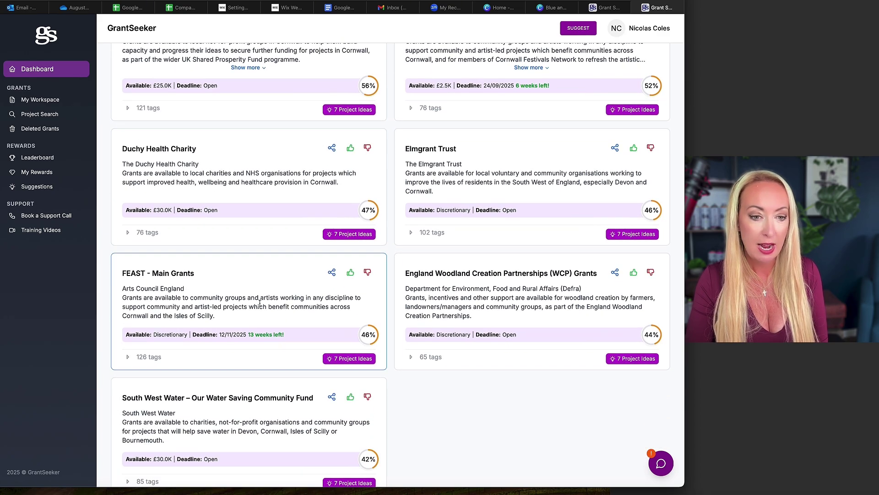
pyautogui.scroll(-4, 259, 303)
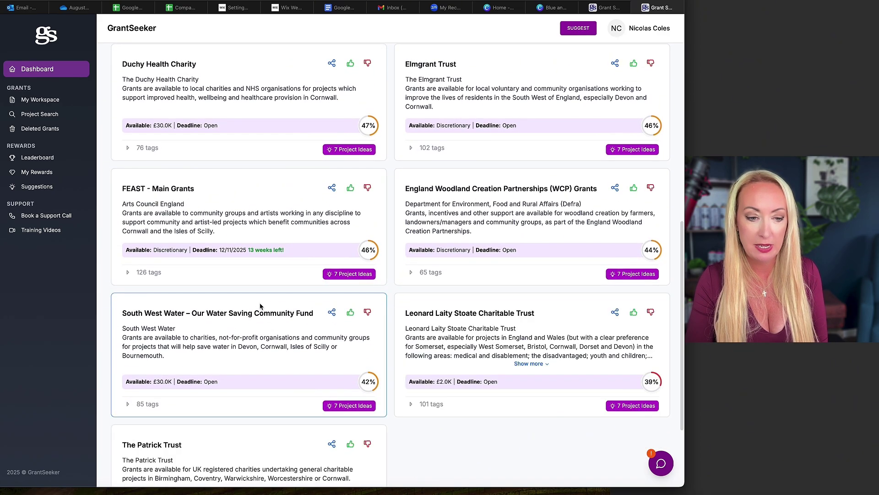
pyautogui.scroll(-3, 260, 306)
pyautogui.scroll(10, 260, 306)
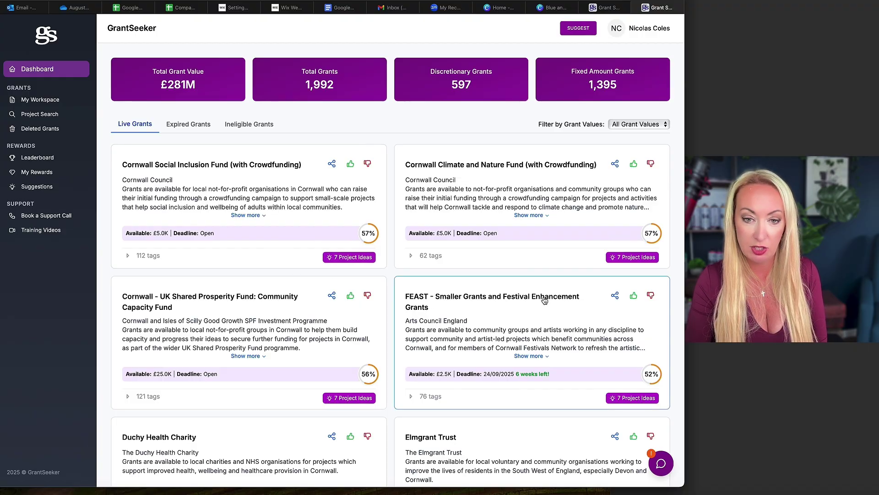
pyautogui.click(623, 403)
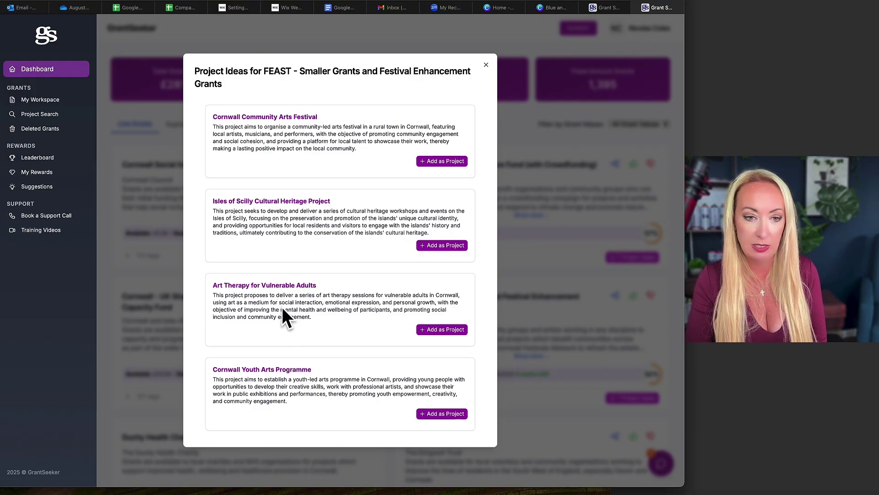
# Add Art Therapy for Vulnerable Adults as a FEAST project and open its application
pyautogui.click(439, 331)
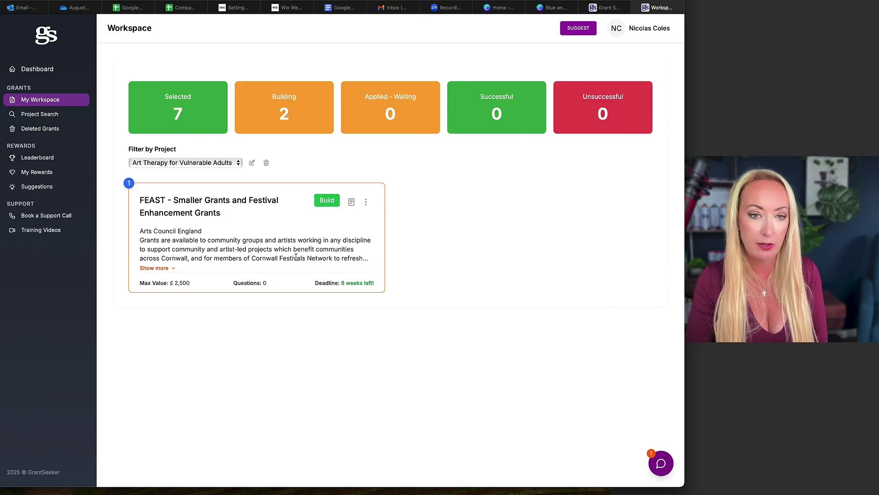
pyautogui.click(327, 201)
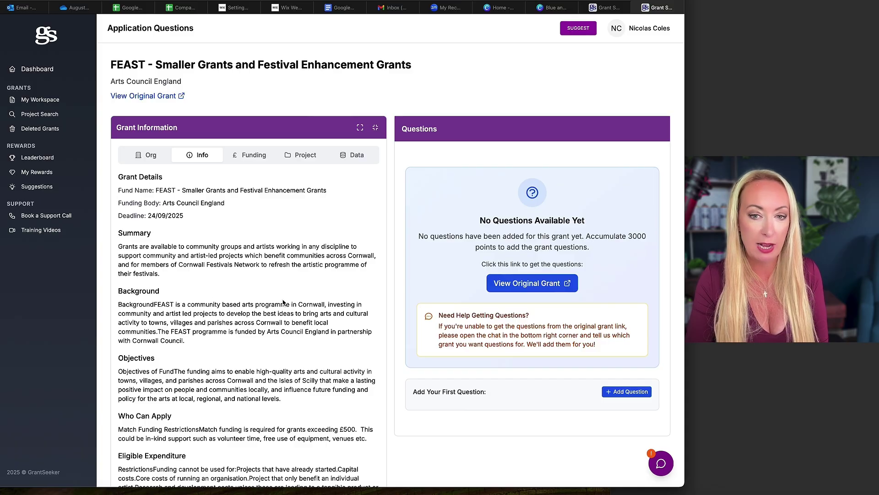
# Check the empty FEAST application questions, then go back to the Workspace
pyautogui.scroll(-2, 247, 275)
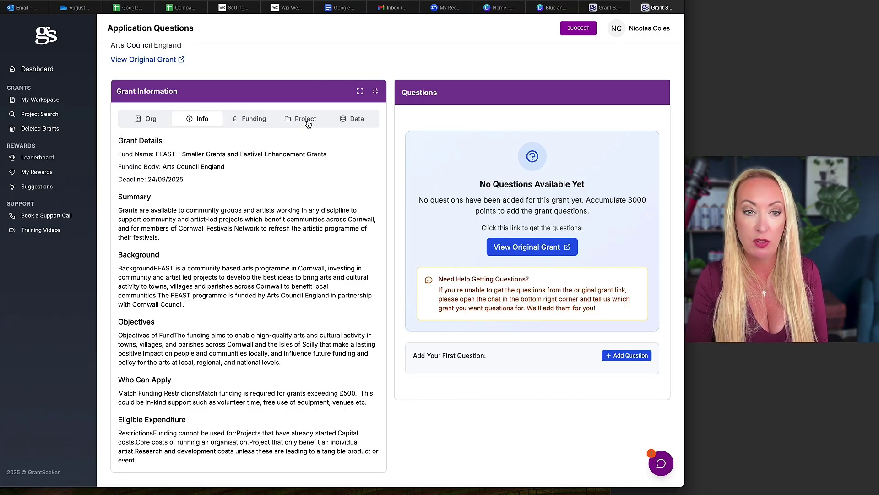
pyautogui.click(51, 103)
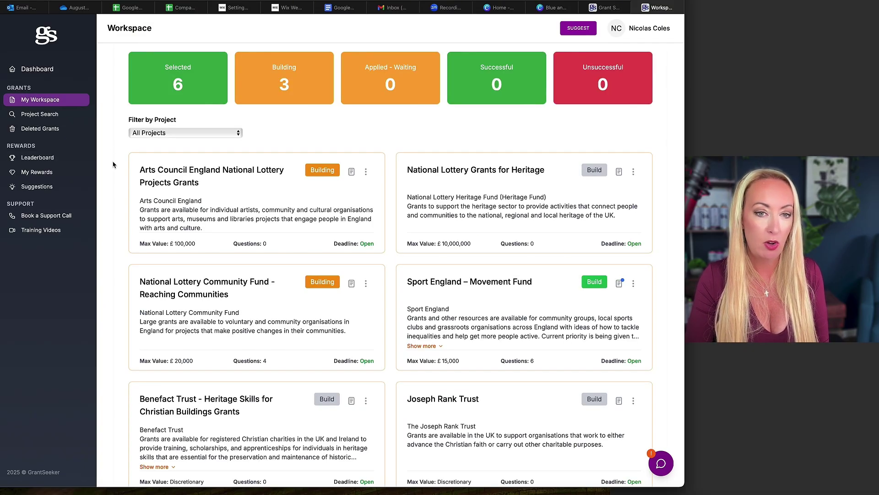
# Open the Sport England – Movement Fund application with its six To Do questions
pyautogui.scroll(-1, 113, 164)
pyautogui.scroll(-3, 113, 165)
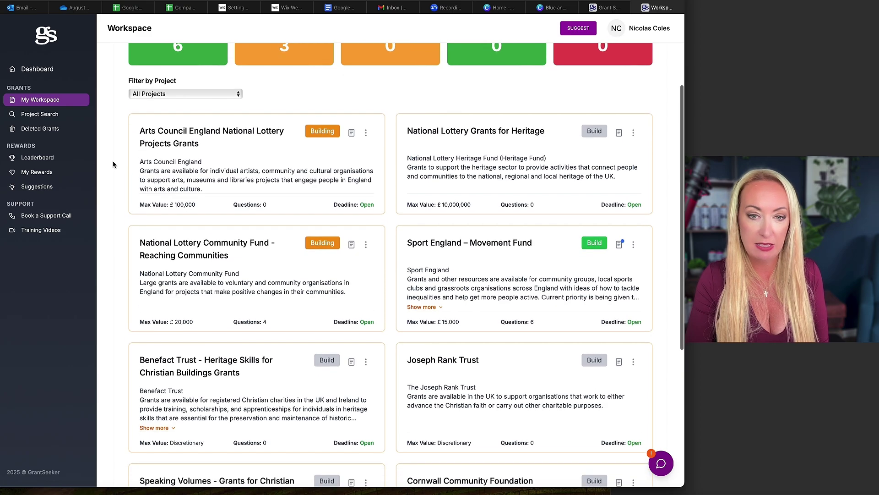
pyautogui.scroll(-4, 113, 165)
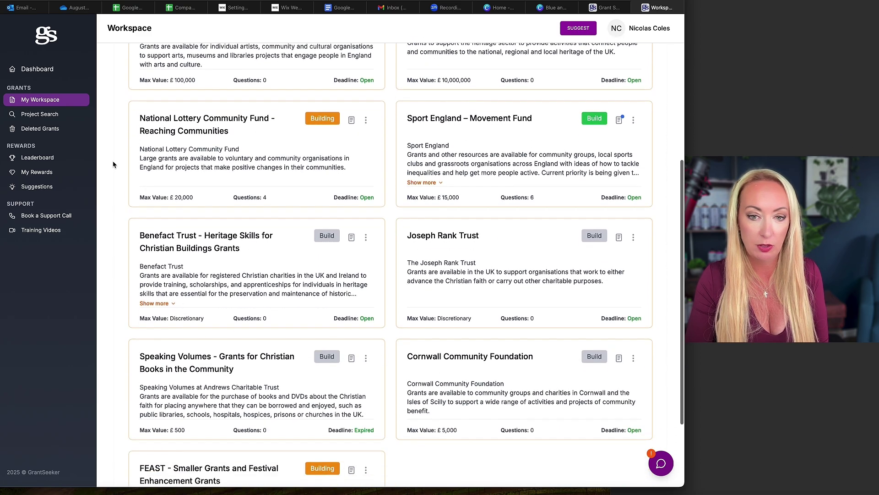
pyautogui.scroll(9, 113, 165)
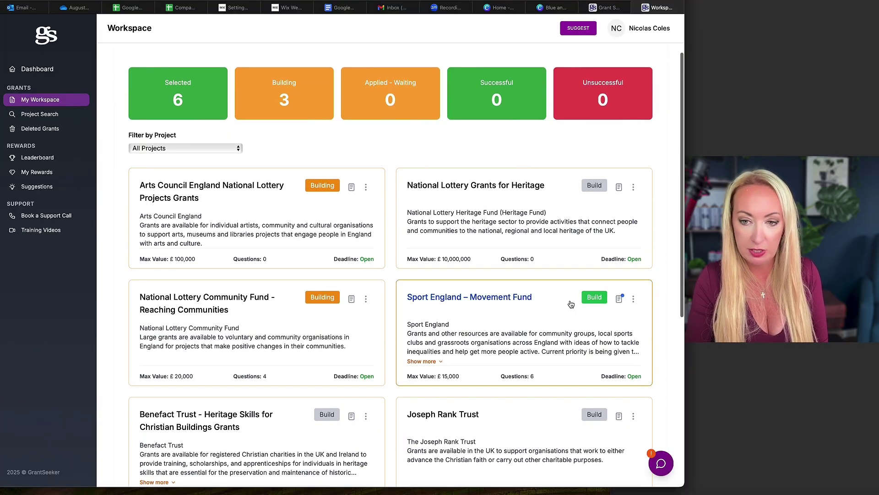
pyautogui.click(594, 297)
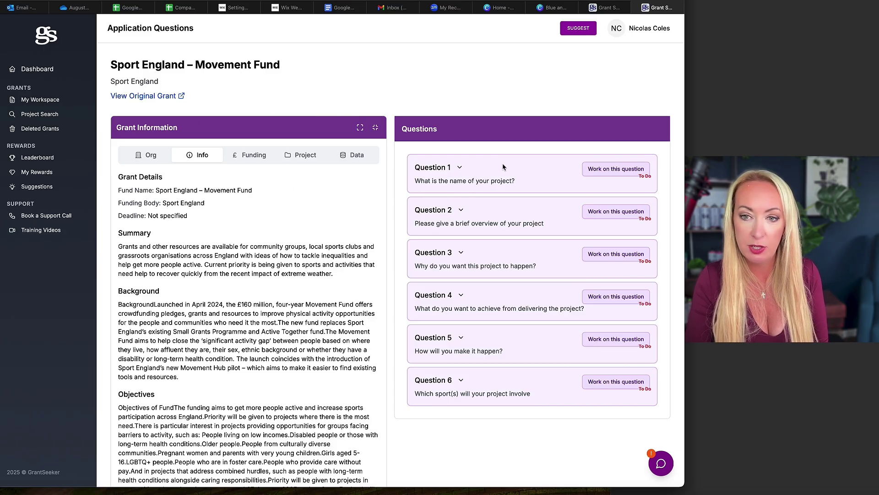
# Open Question 1 on the project name and show the grant's Local Data sources
pyautogui.click(607, 173)
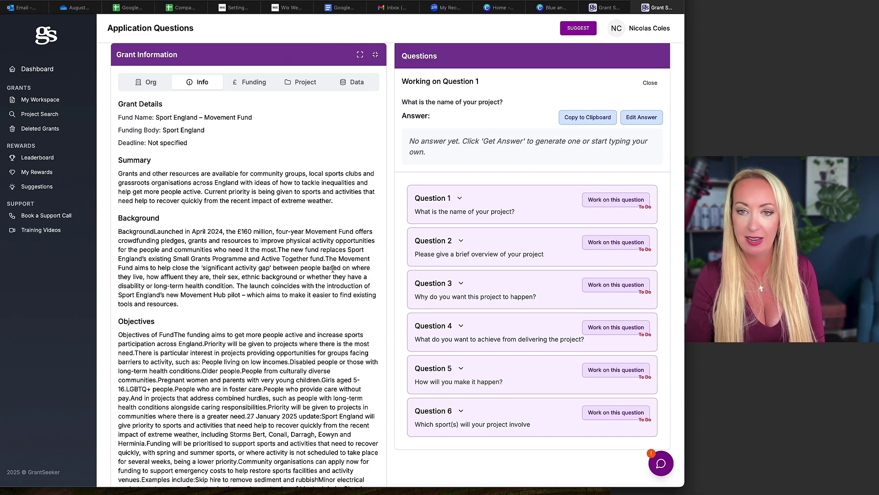
pyautogui.scroll(-6, 345, 248)
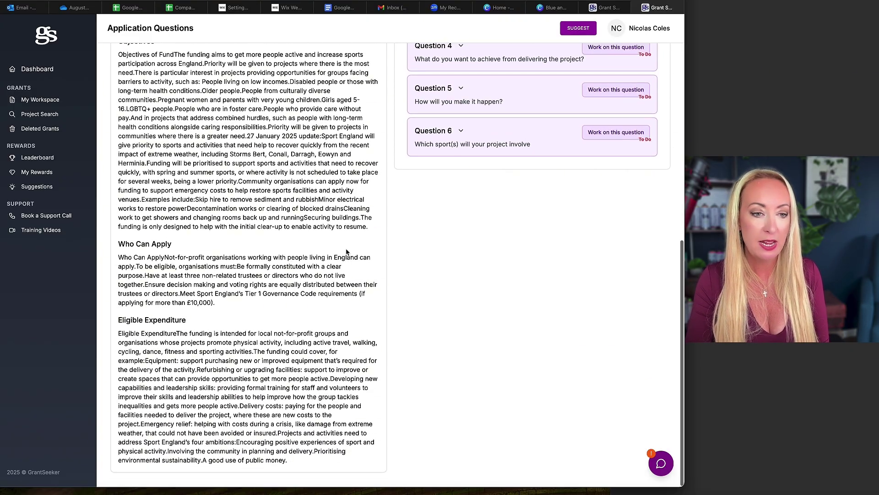
pyautogui.scroll(7, 346, 251)
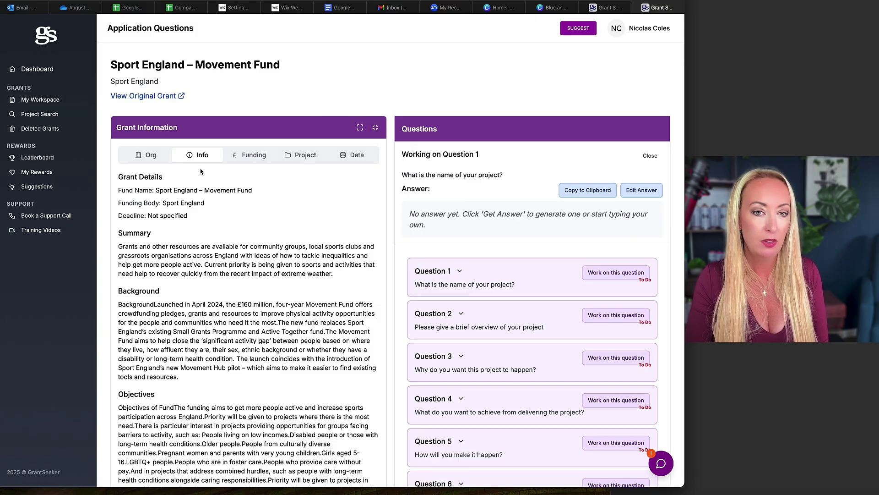
pyautogui.click(357, 159)
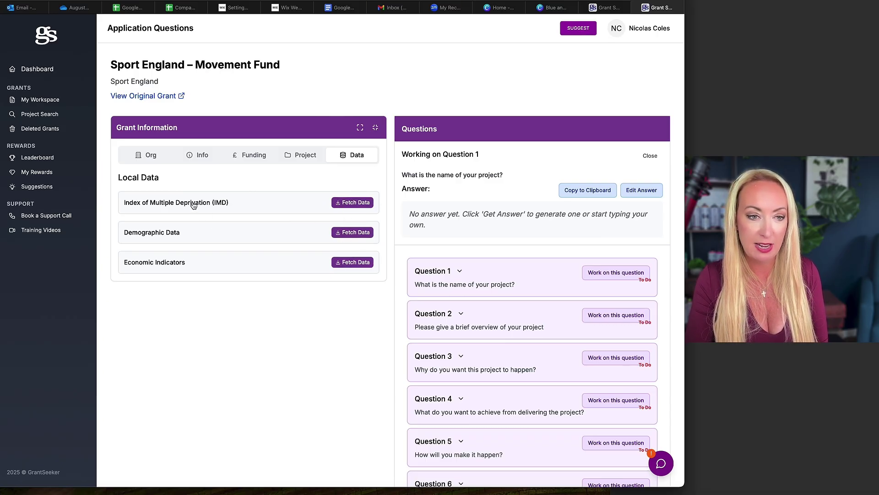
# Review the Funding tab: £15,000 maximum, £20,000 requested, breakdown totalling £20,000
pyautogui.click(247, 156)
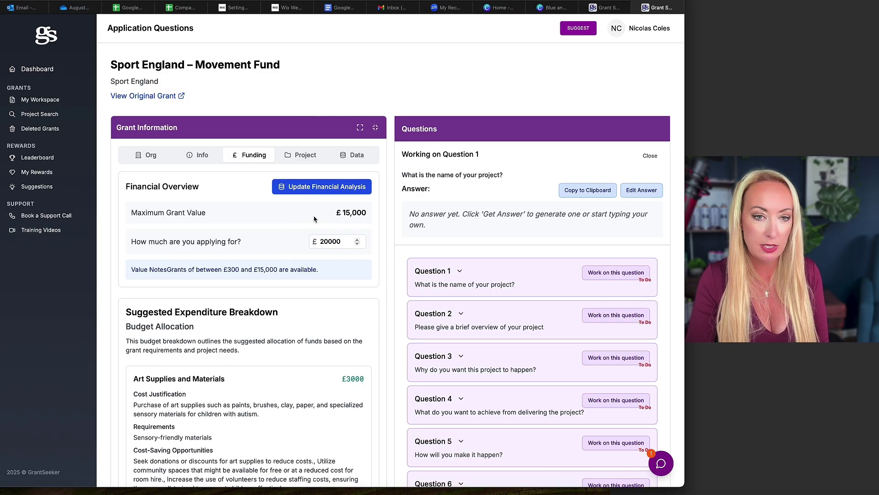
pyautogui.scroll(-2, 308, 217)
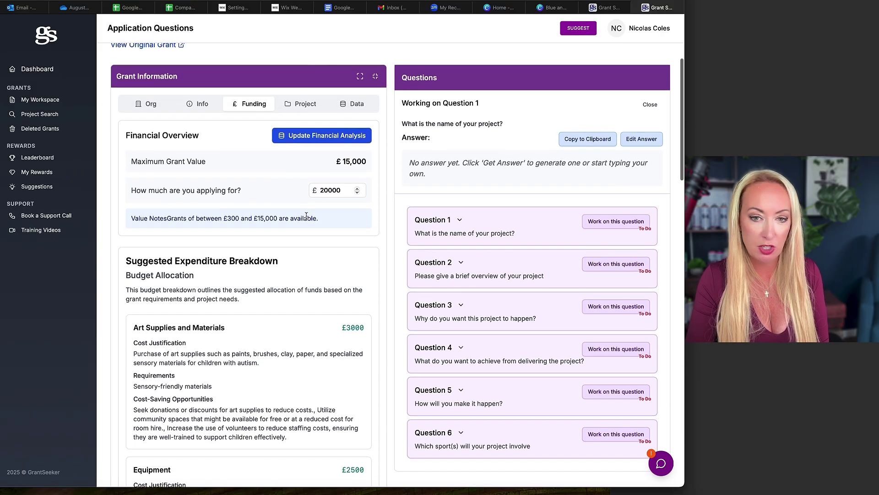
pyautogui.scroll(-6, 307, 217)
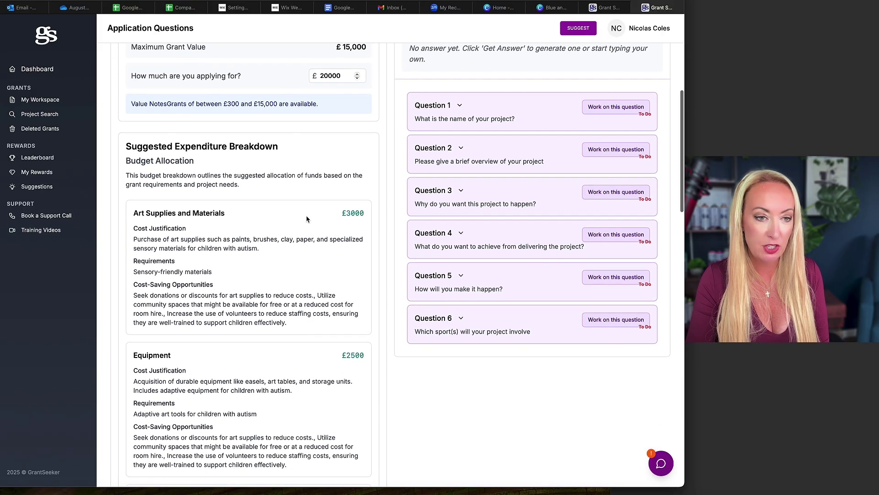
pyautogui.scroll(-2, 307, 219)
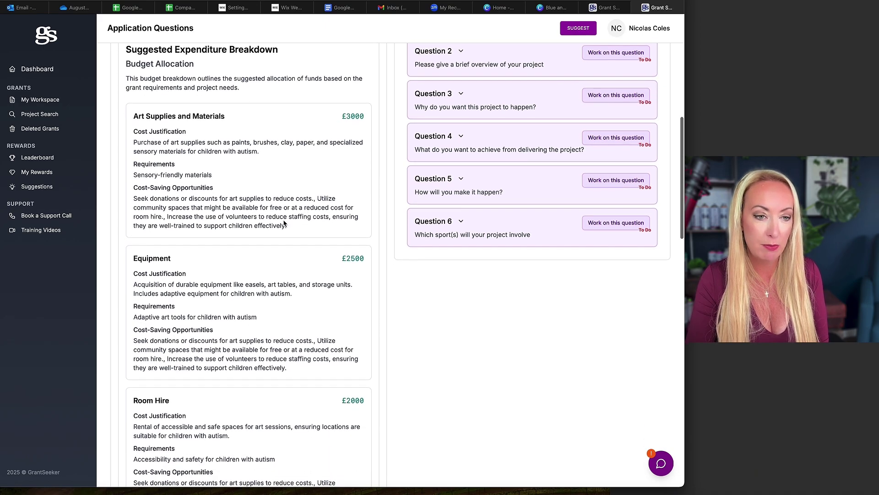
pyautogui.scroll(-10, 284, 223)
pyautogui.scroll(-14, 284, 220)
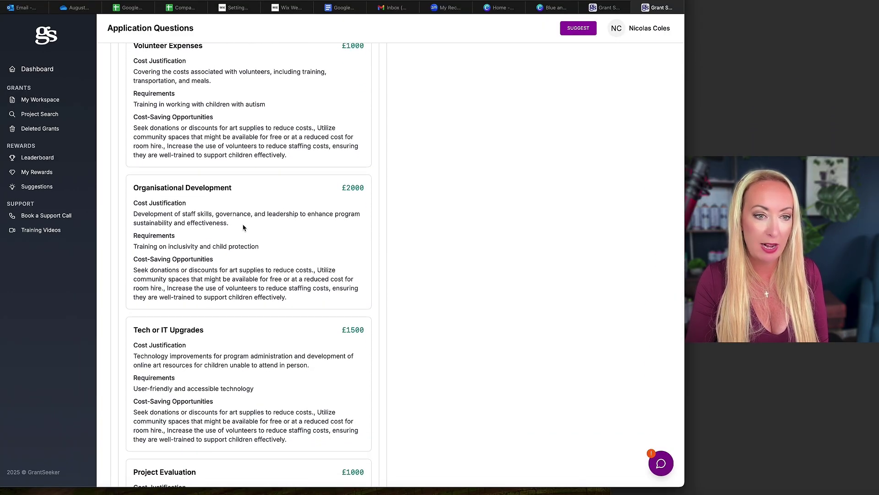
pyautogui.scroll(-9, 296, 236)
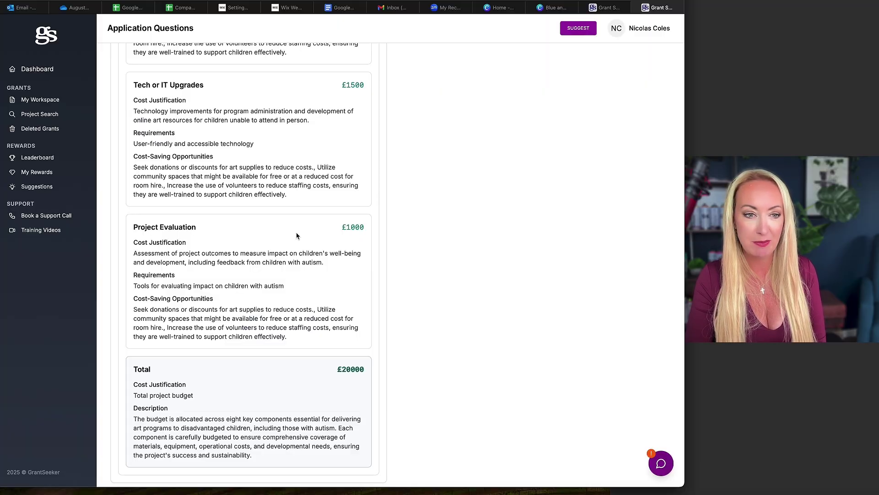
pyautogui.scroll(13, 297, 235)
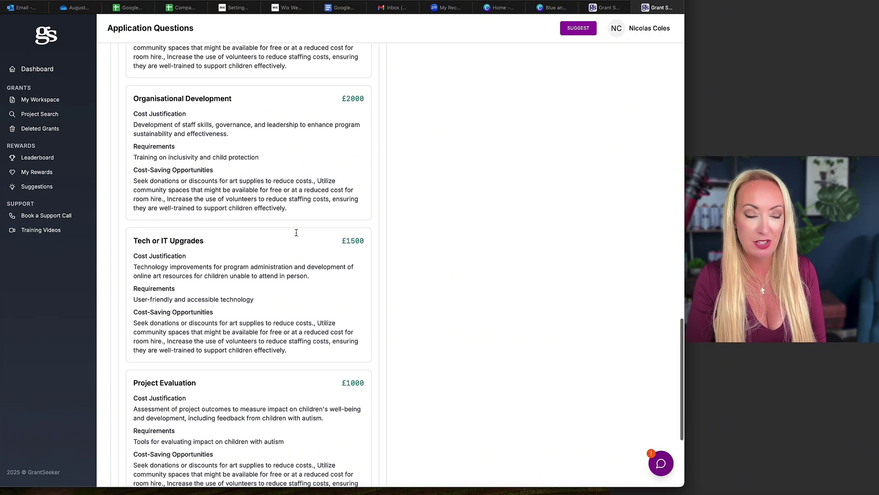
pyautogui.scroll(3, 296, 236)
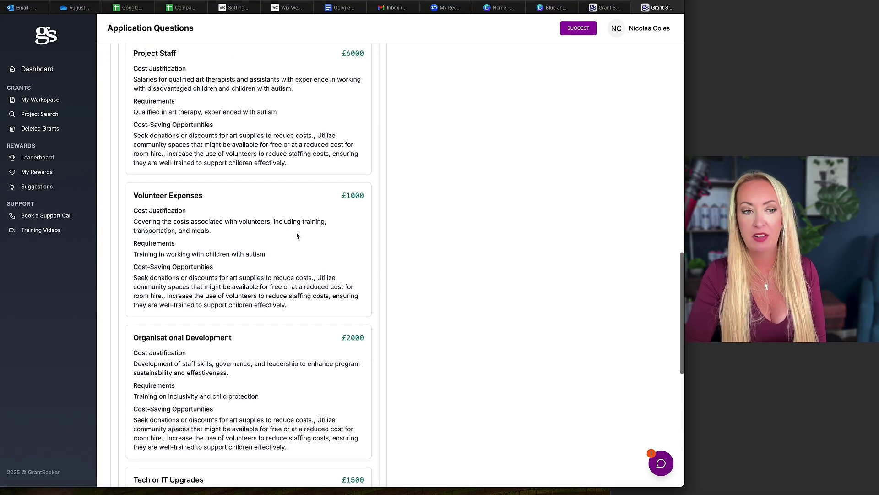
pyautogui.scroll(3, 296, 236)
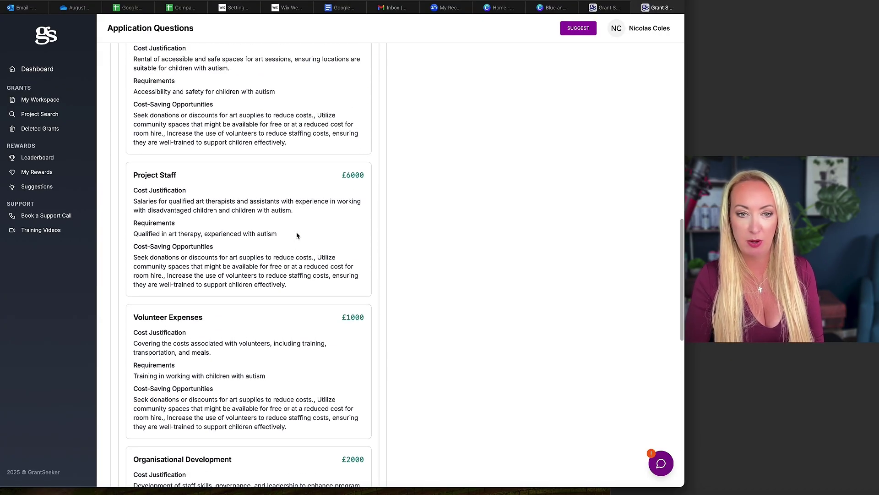
pyautogui.scroll(-20, 296, 255)
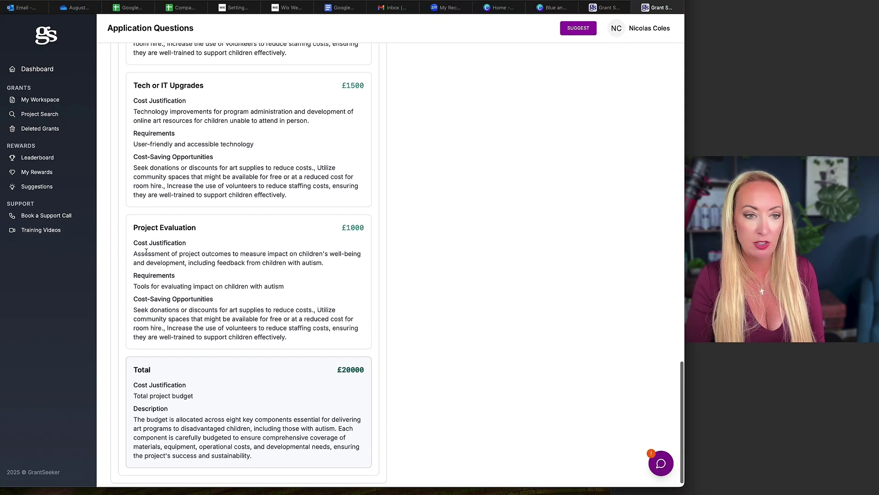
pyautogui.scroll(12, 274, 258)
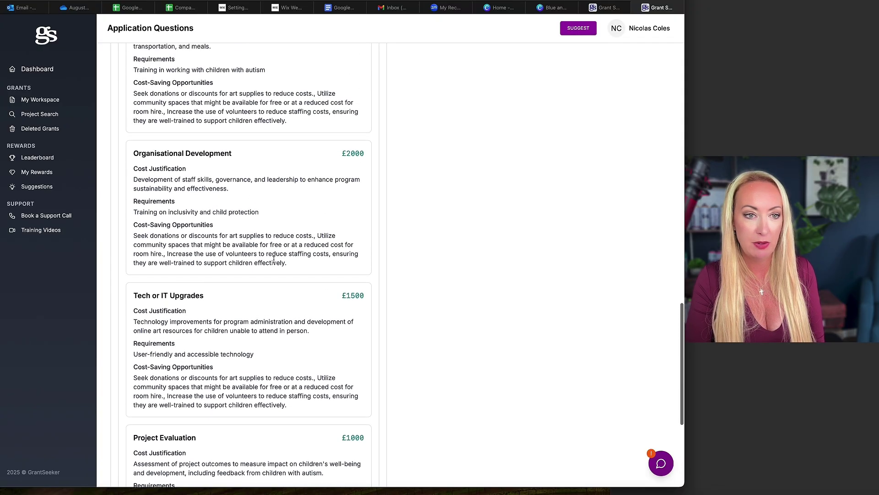
pyautogui.scroll(12, 289, 263)
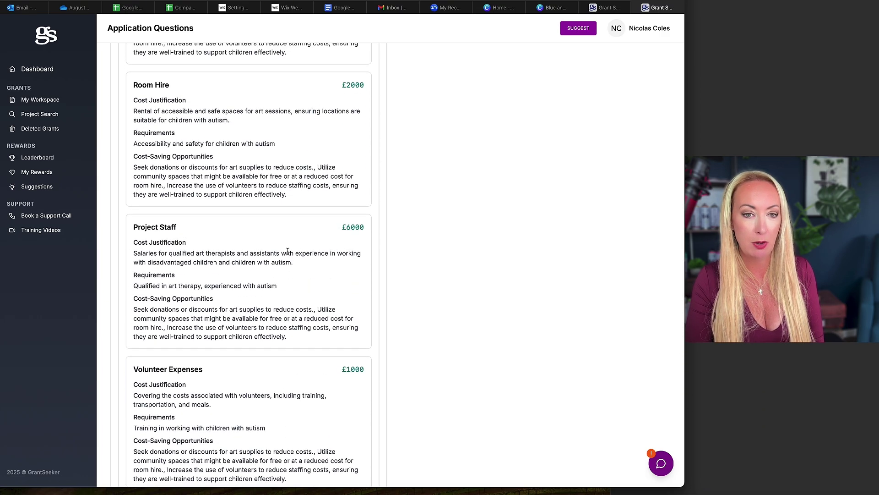
pyautogui.scroll(8, 288, 250)
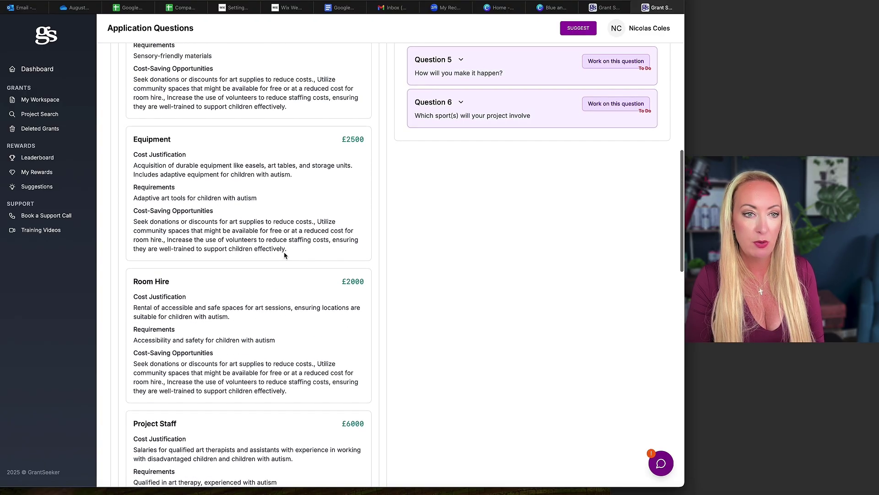
pyautogui.scroll(6, 284, 255)
pyautogui.scroll(7, 284, 252)
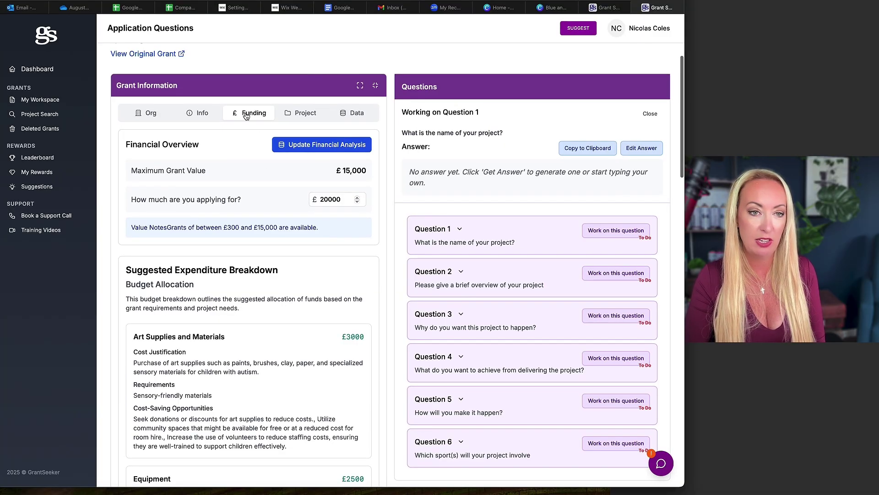
# View the grant's Info details, then go back to the Workspace with 4 grants building
pyautogui.click(202, 117)
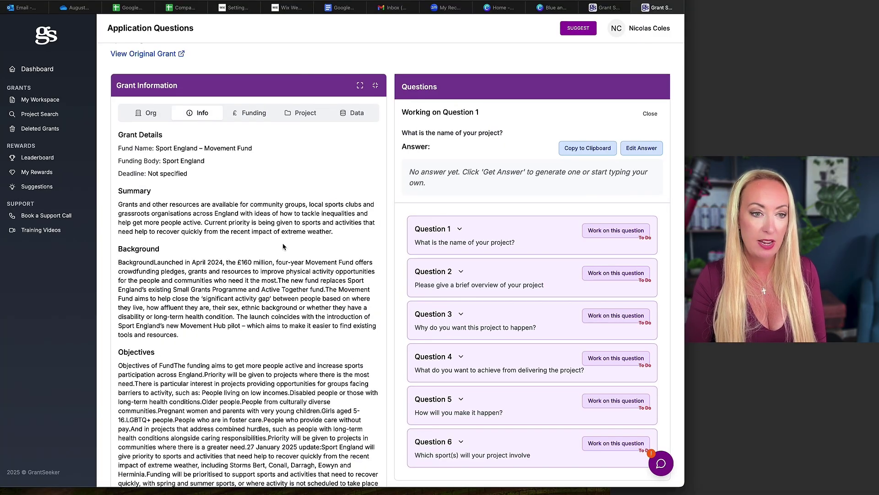
pyautogui.scroll(-1, 284, 247)
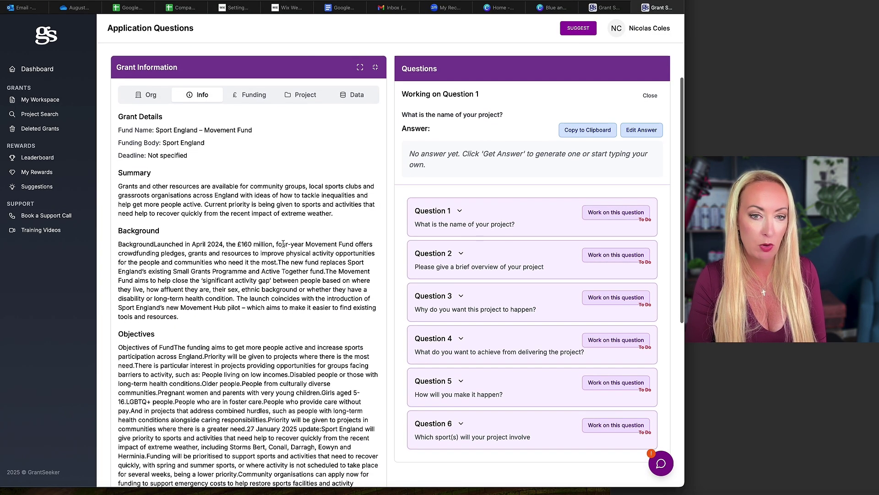
pyautogui.hotkey('alt', 'Left')
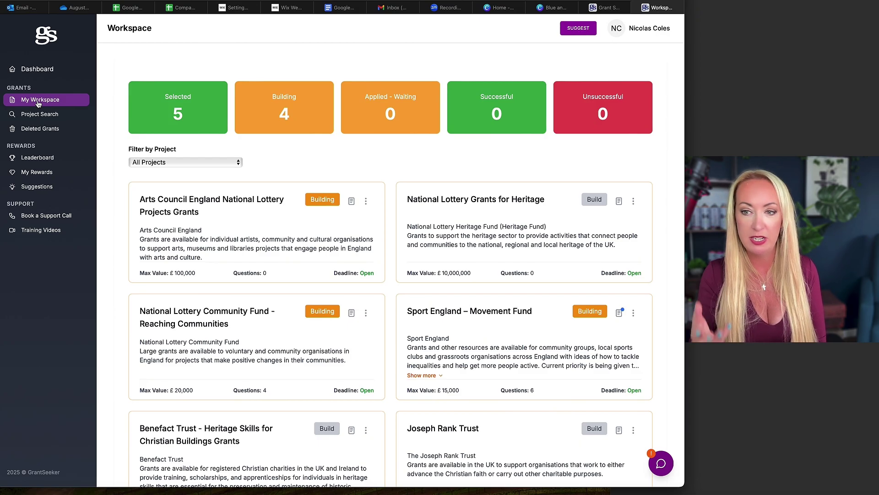
pyautogui.click(206, 204)
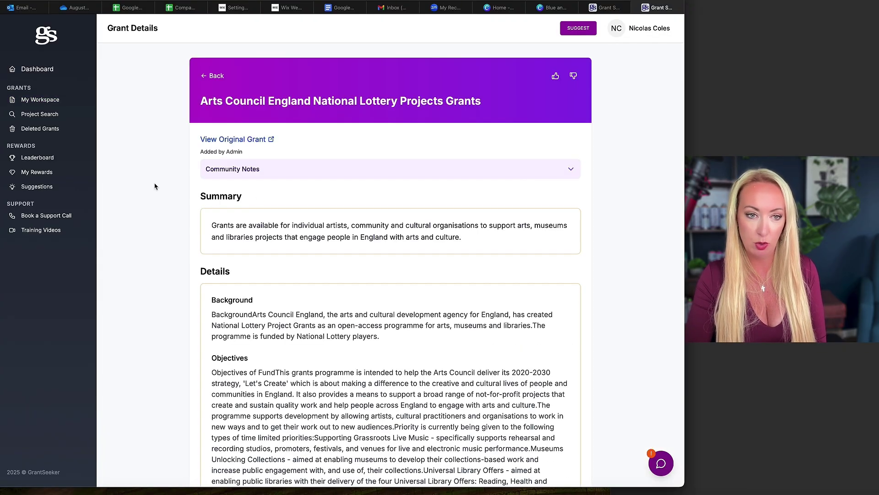
pyautogui.scroll(-3, 155, 187)
pyautogui.scroll(3, 155, 187)
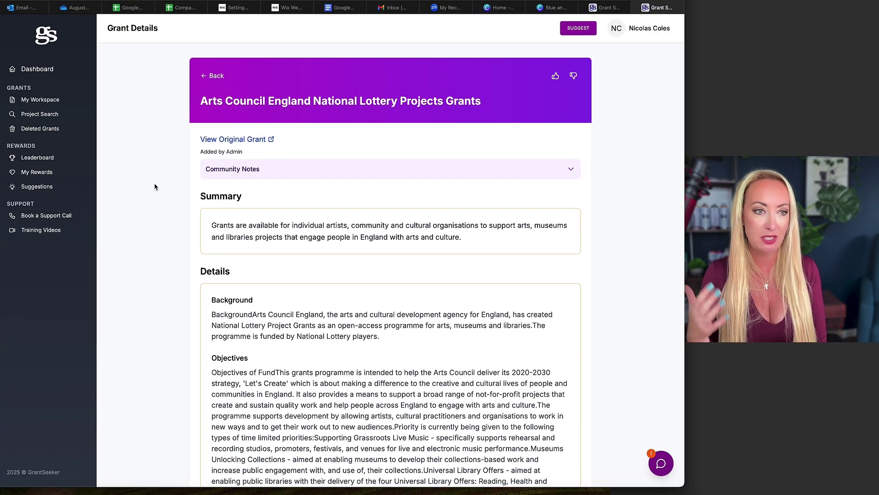
pyautogui.click(36, 100)
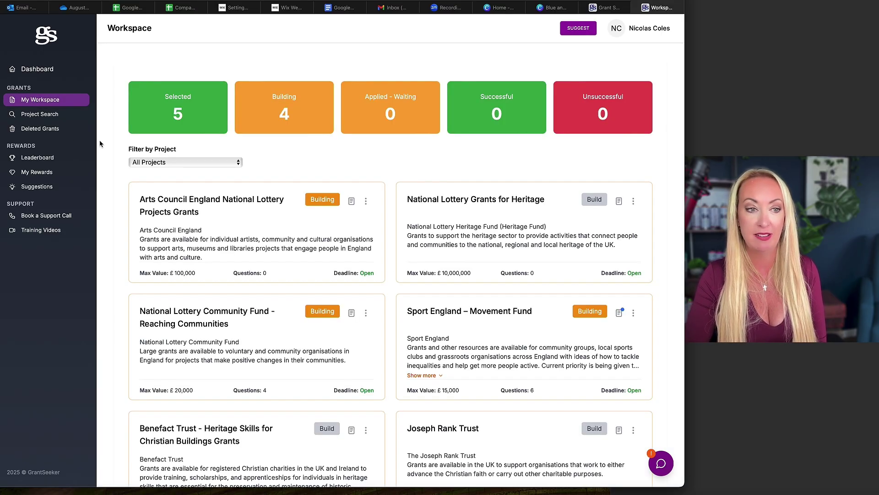
# View the support-call booking calendar and Training Videos, then the public homepage tab
pyautogui.click(38, 218)
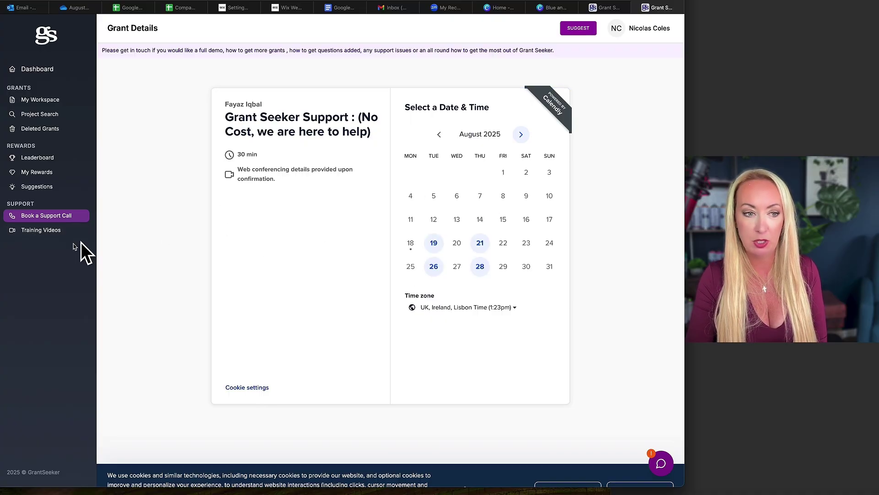
pyautogui.click(51, 234)
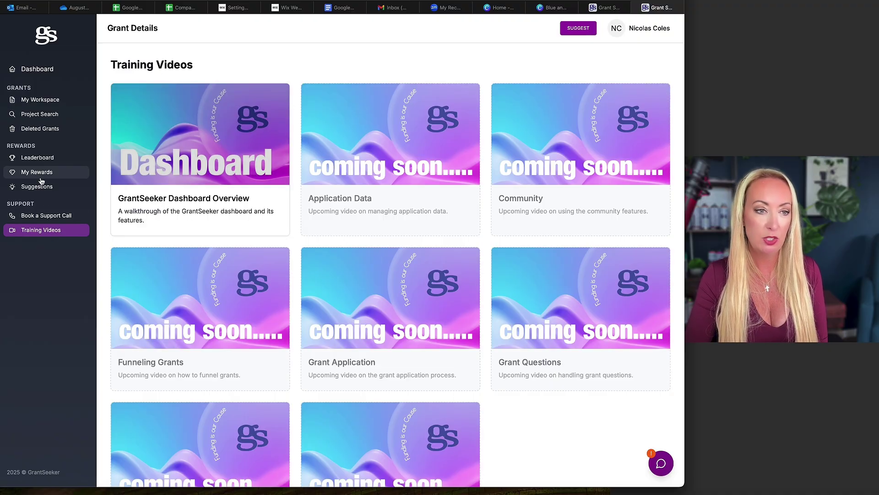
pyautogui.click(49, 218)
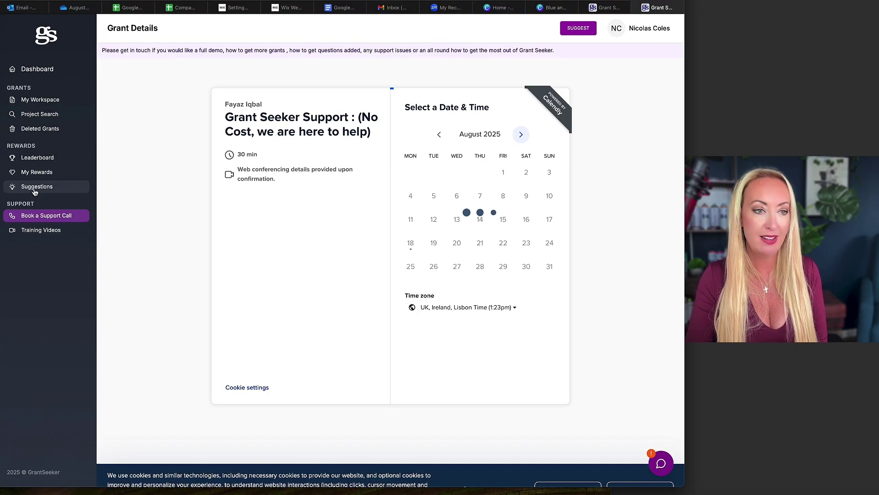
pyautogui.hotkey('ctrl', 'shift', 'Tab')
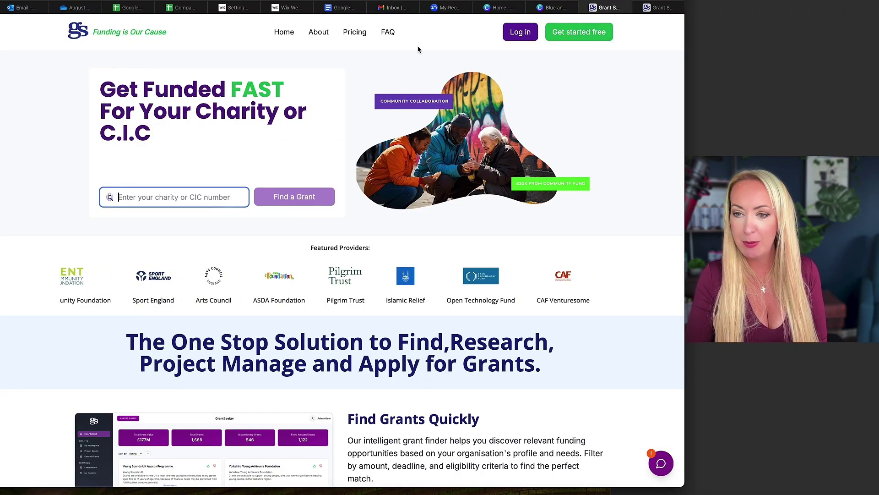
# Show pricing plans billed annually: Pro £44.92/month, Pro Max £179.08/month
pyautogui.click(354, 33)
pyautogui.scroll(-3, 641, 275)
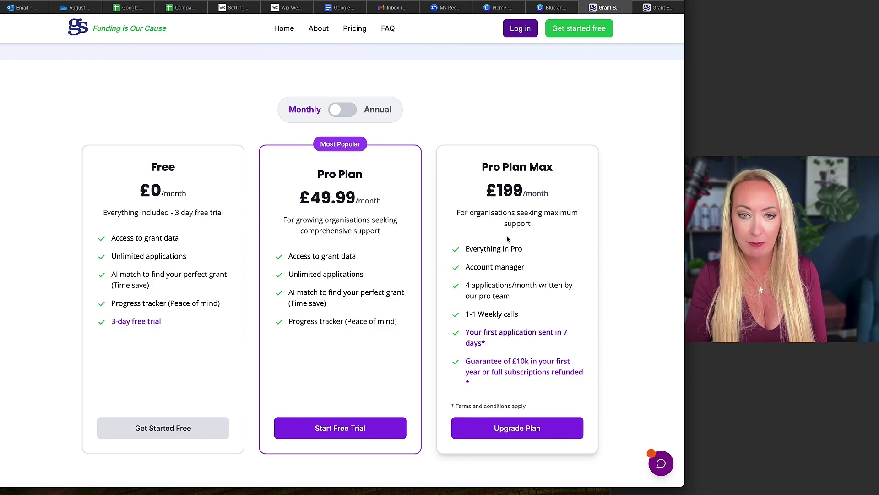
pyautogui.click(343, 109)
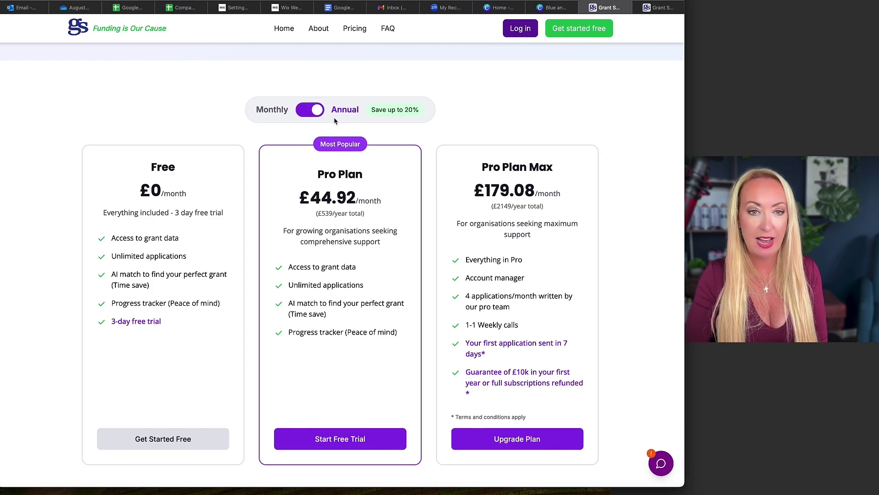